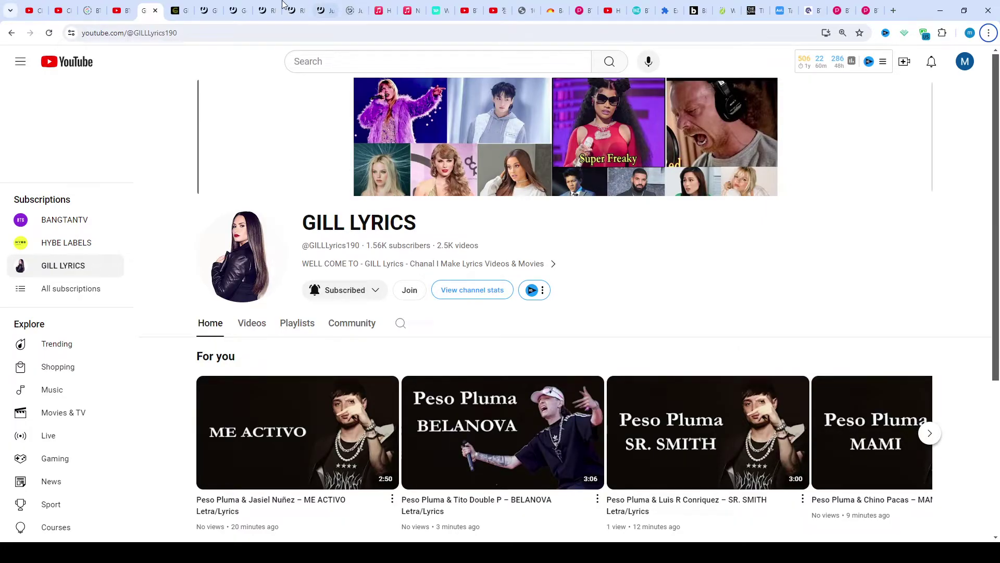
left_click(177, 9)
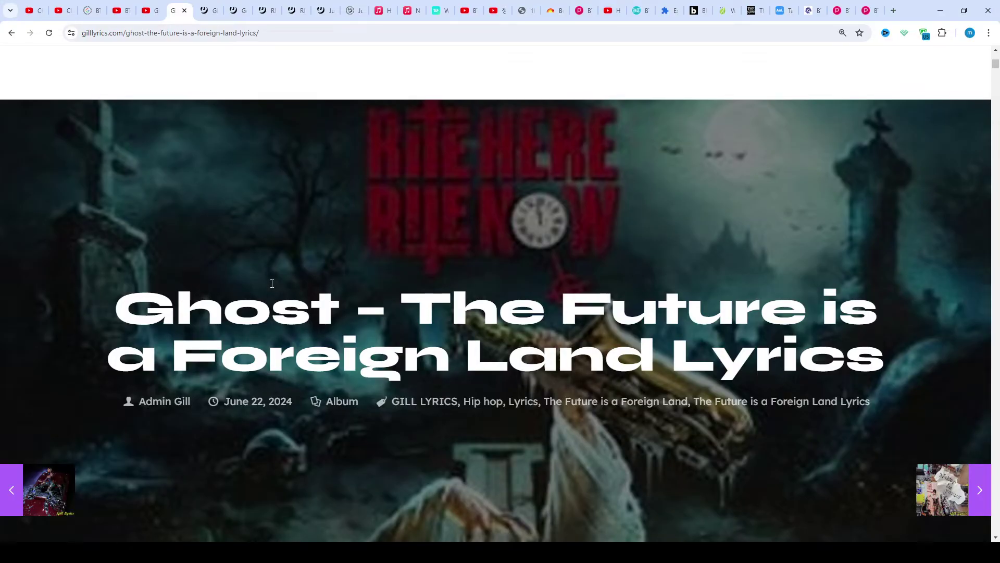
scroll(271, 283, "down", 1)
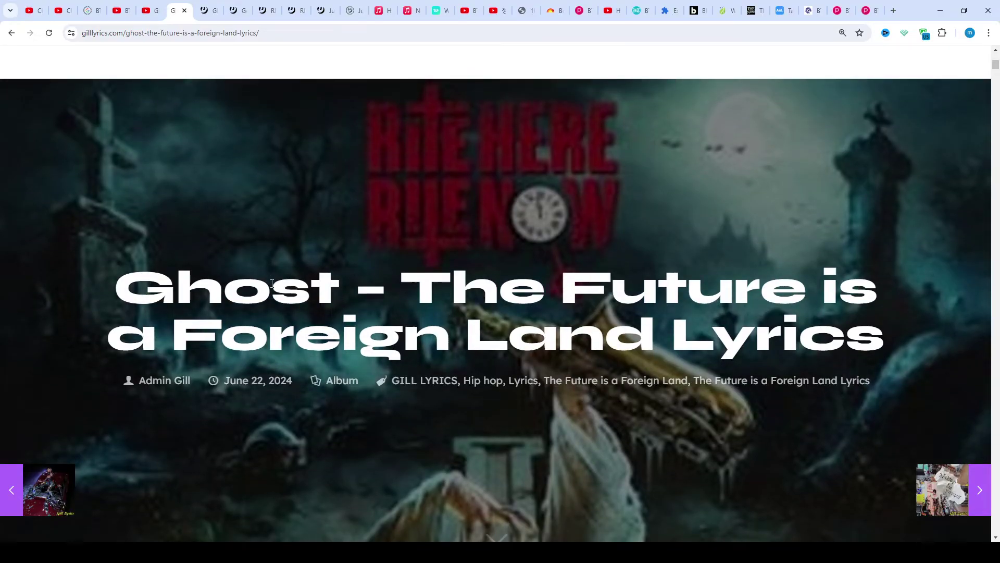
scroll(271, 284, "down", 2)
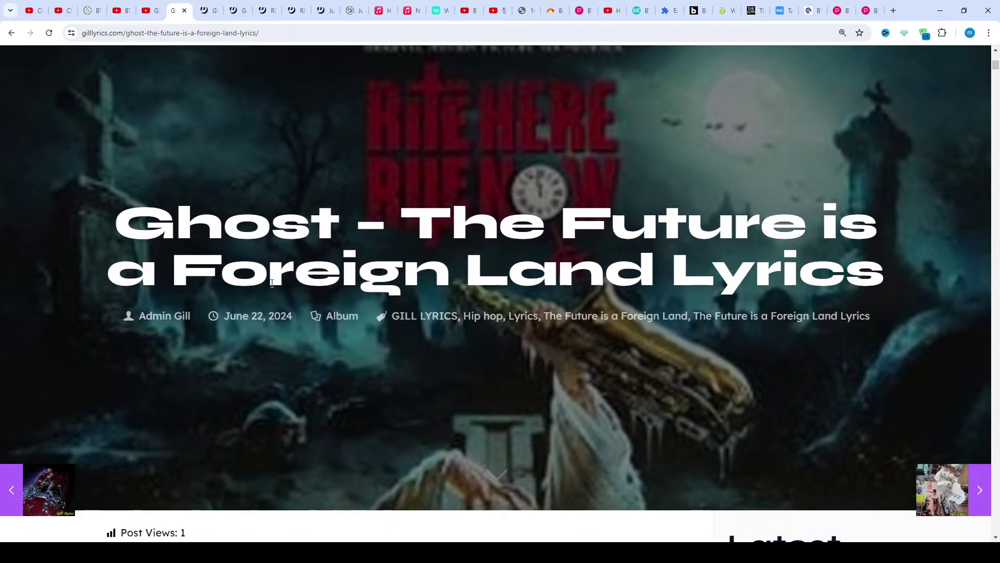
scroll(272, 284, "down", 2)
scroll(271, 283, "down", 1)
scroll(271, 283, "down", 1)
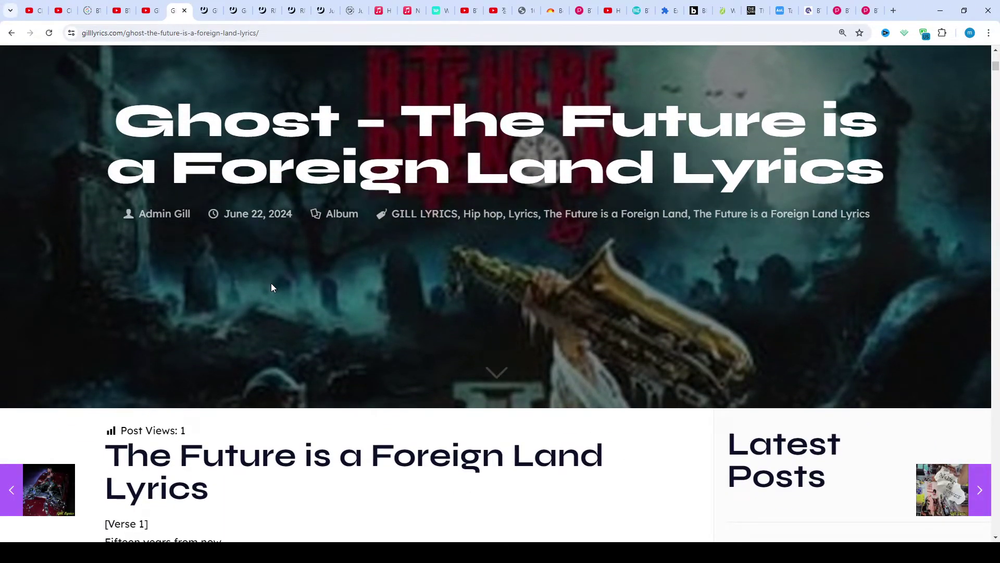
scroll(271, 282, "down", 1)
scroll(271, 283, "down", 1)
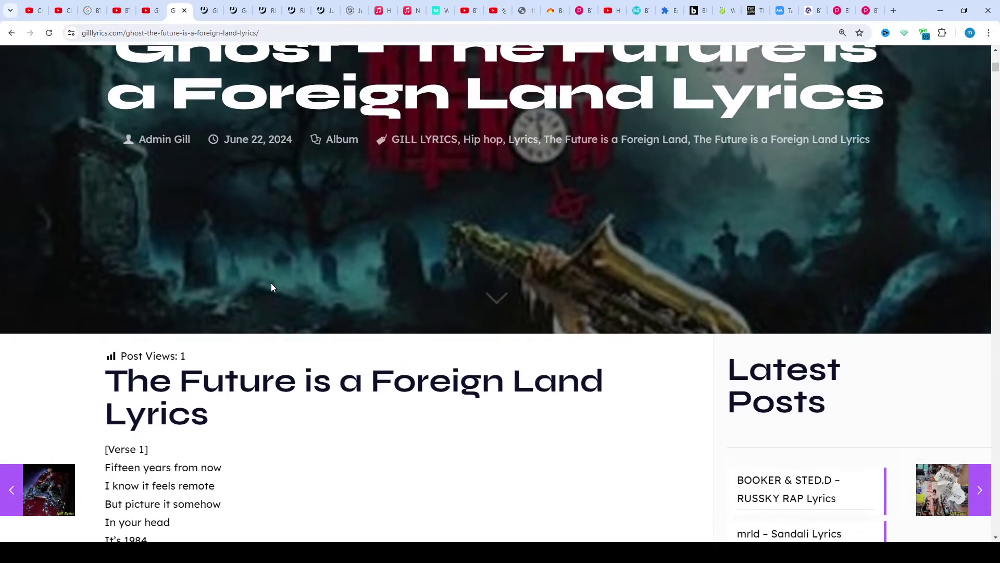
scroll(271, 283, "down", 1)
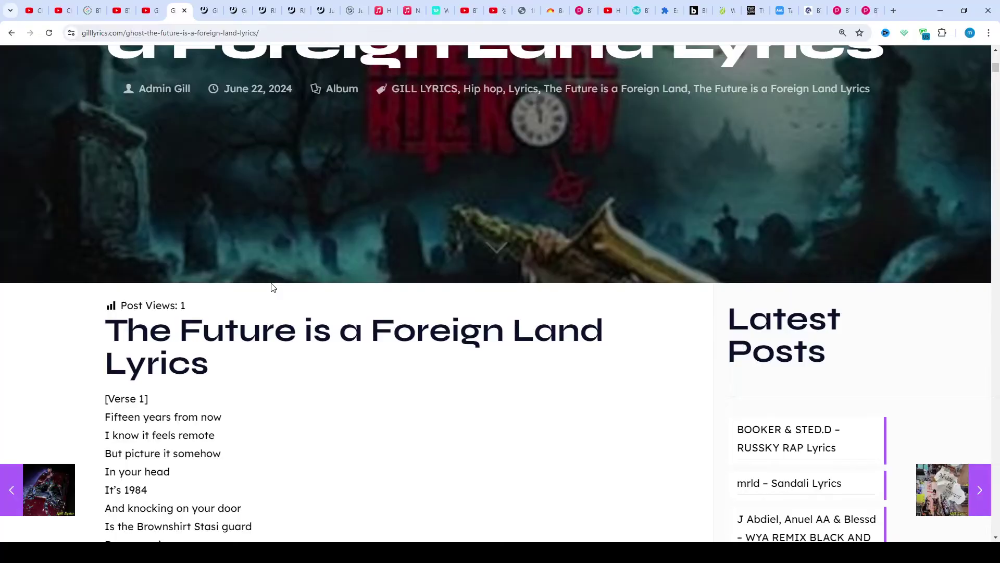
scroll(272, 286, "down", 1)
scroll(271, 286, "down", 1)
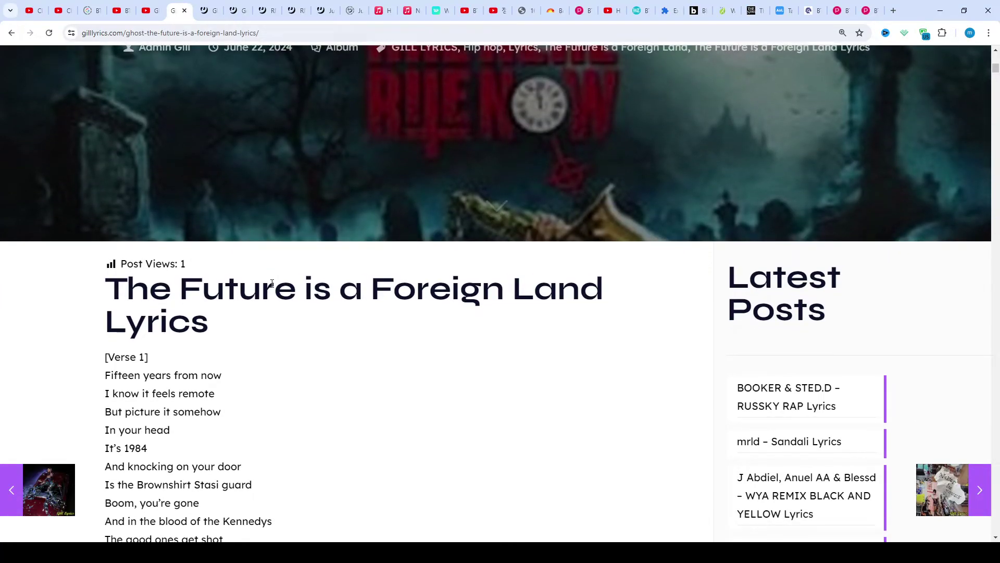
scroll(271, 283, "down", 1)
scroll(272, 283, "down", 1)
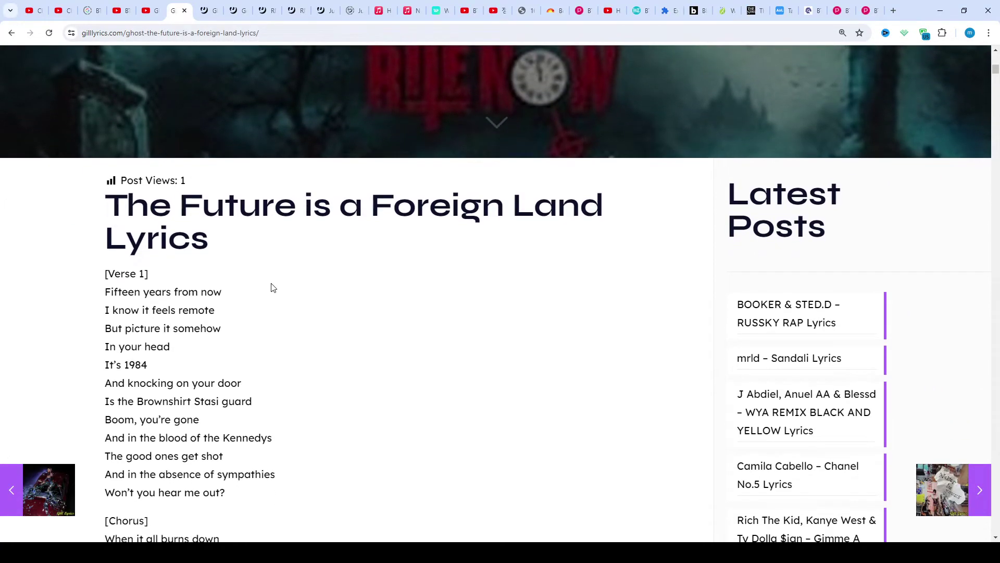
scroll(271, 286, "down", 1)
scroll(271, 286, "down", 1)
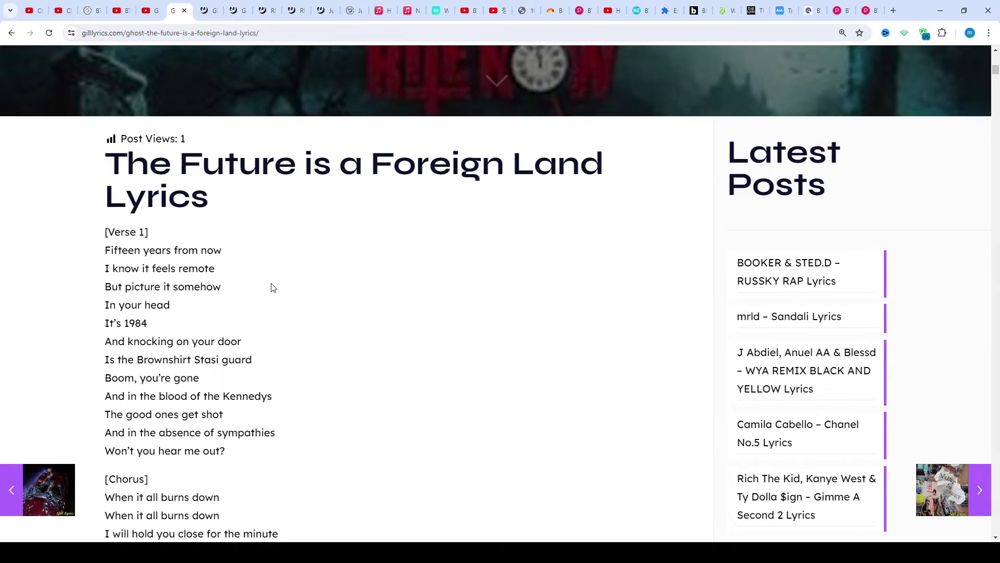
scroll(272, 287, "down", 1)
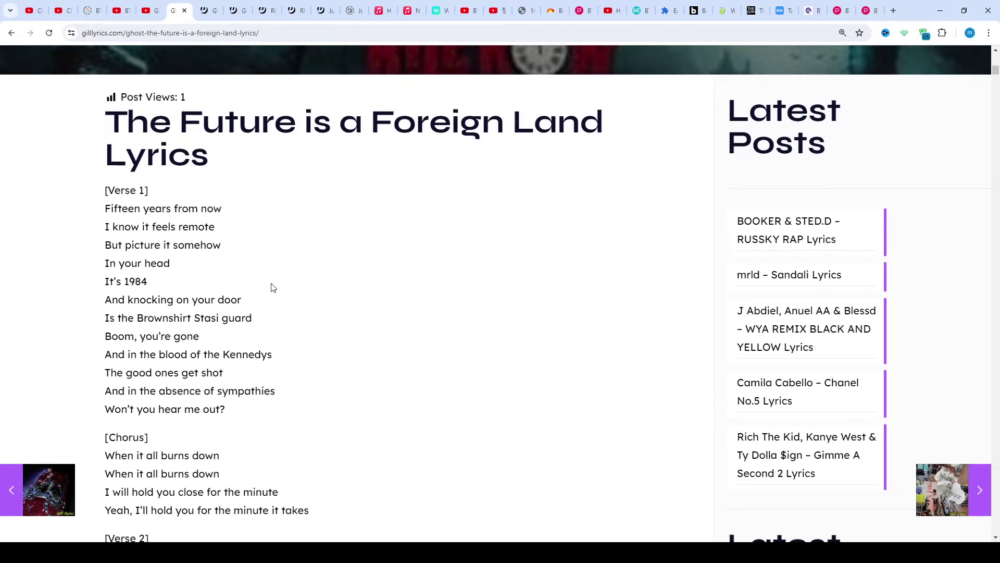
scroll(271, 286, "down", 1)
scroll(271, 286, "down", 1)
scroll(271, 287, "down", 1)
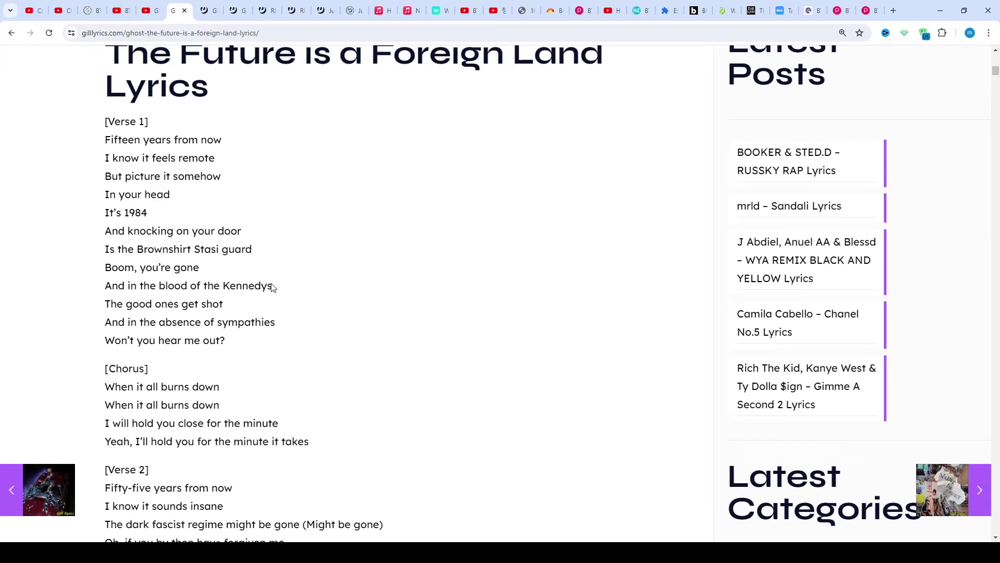
scroll(271, 287, "down", 1)
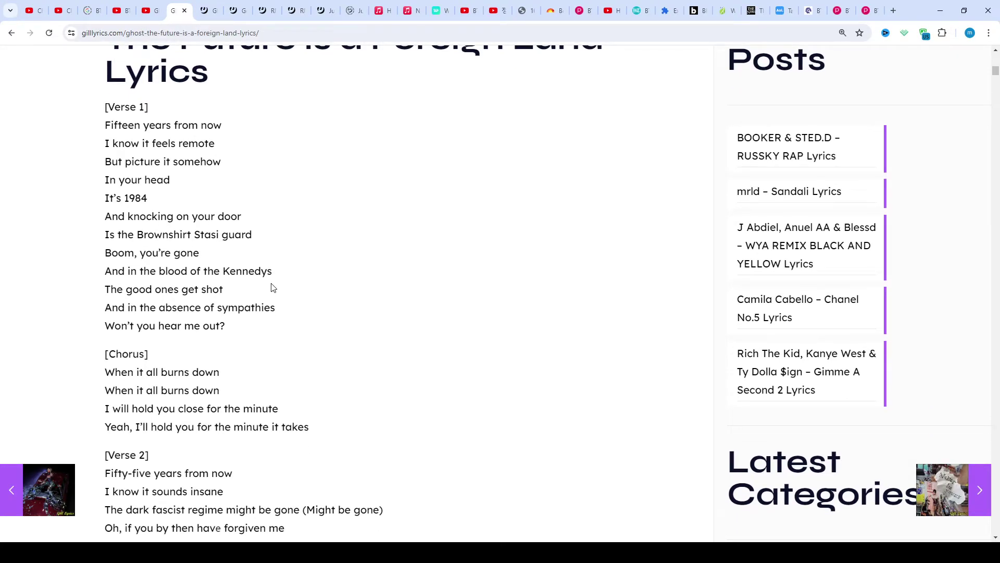
scroll(271, 286, "down", 1)
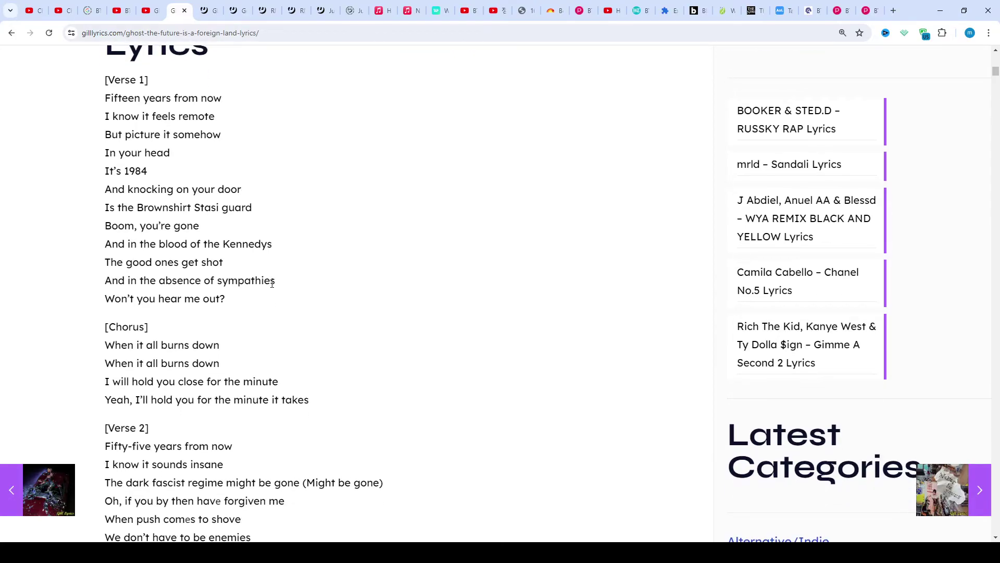
scroll(272, 287, "down", 1)
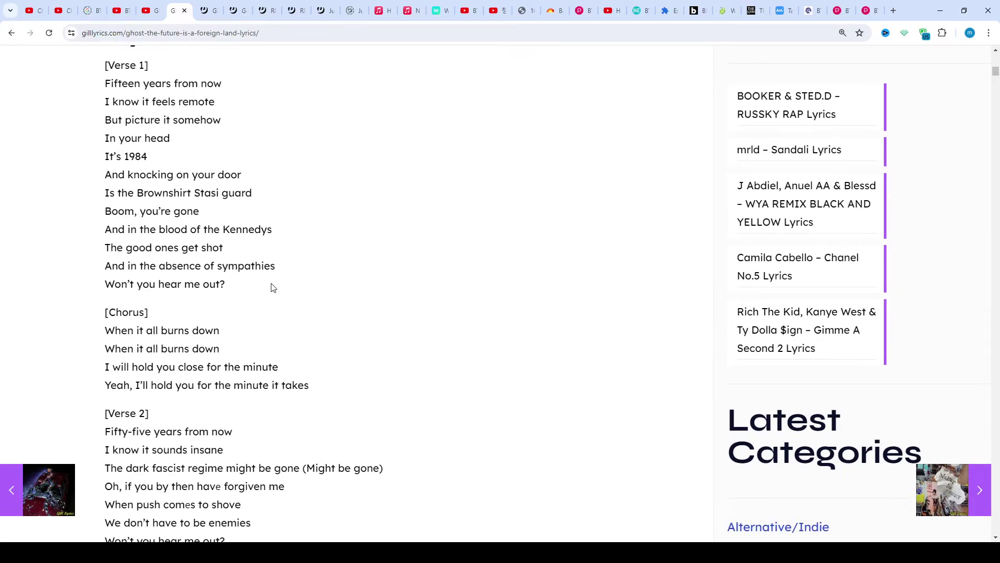
scroll(271, 286, "down", 1)
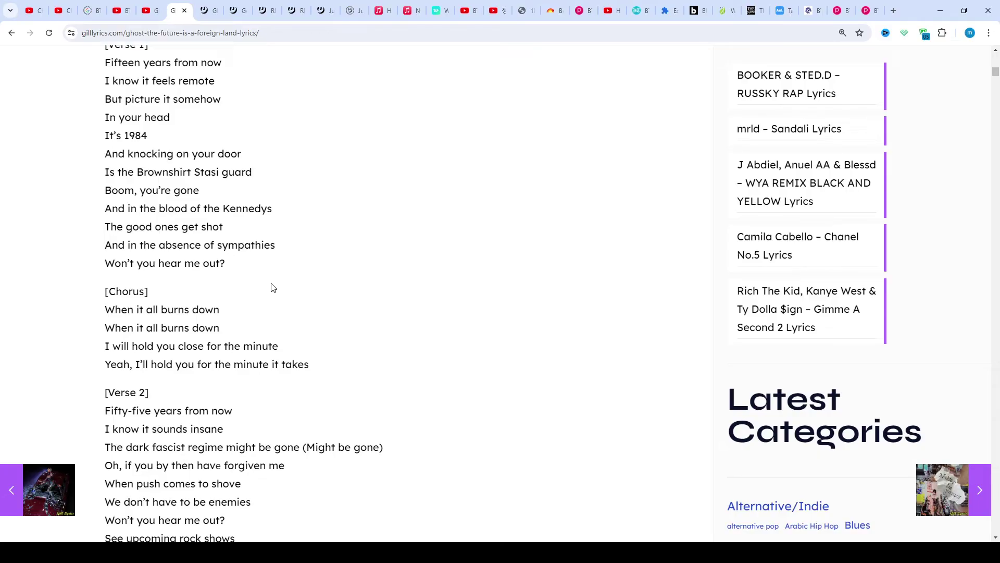
scroll(271, 287, "down", 1)
scroll(271, 286, "down", 1)
scroll(271, 286, "down", 1)
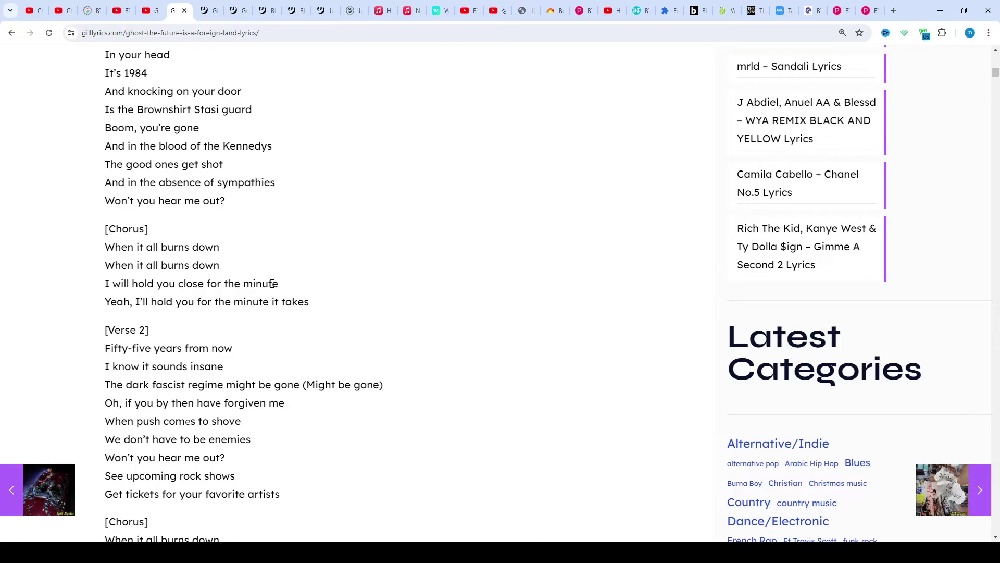
scroll(271, 286, "down", 1)
scroll(271, 287, "down", 1)
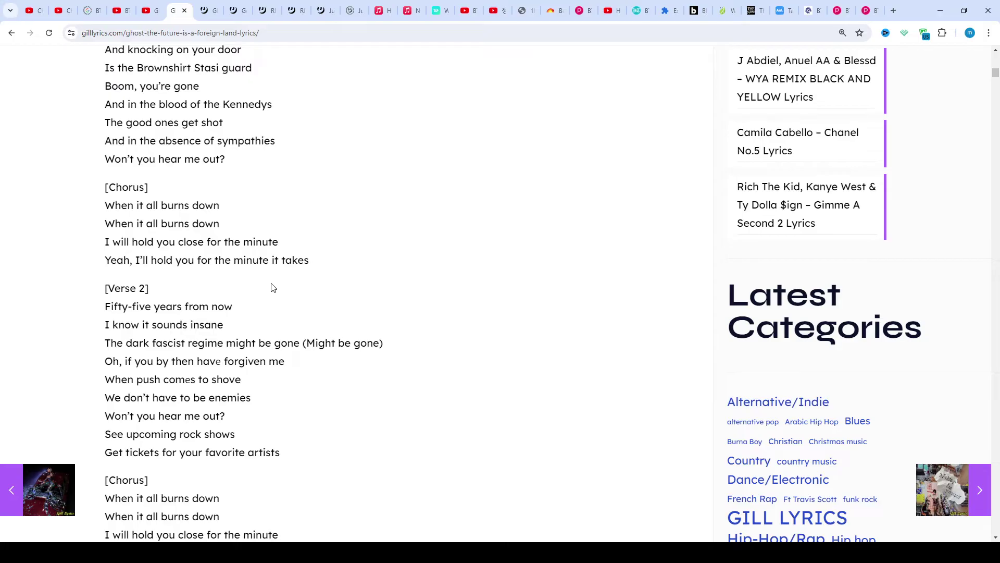
scroll(271, 286, "down", 1)
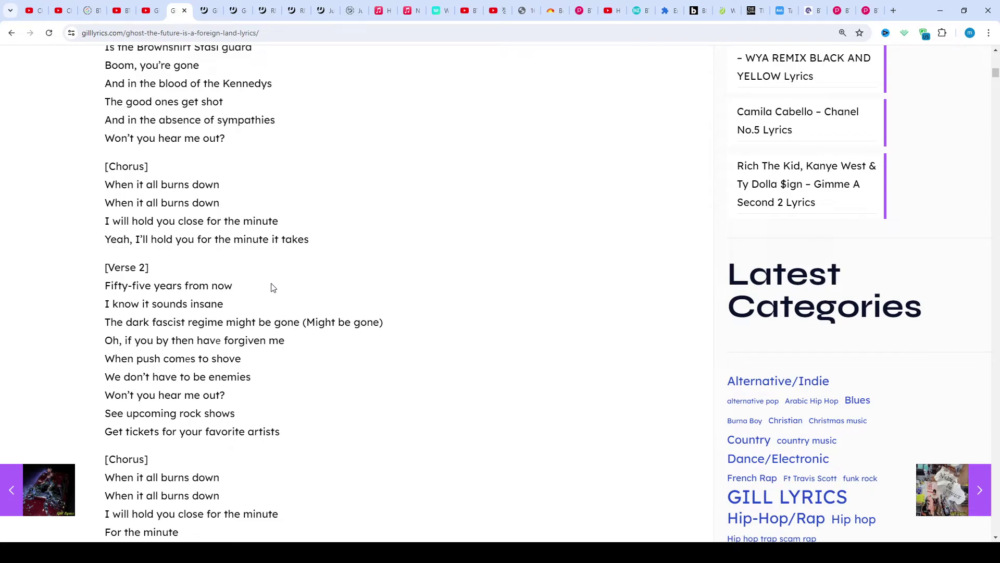
scroll(272, 287, "down", 1)
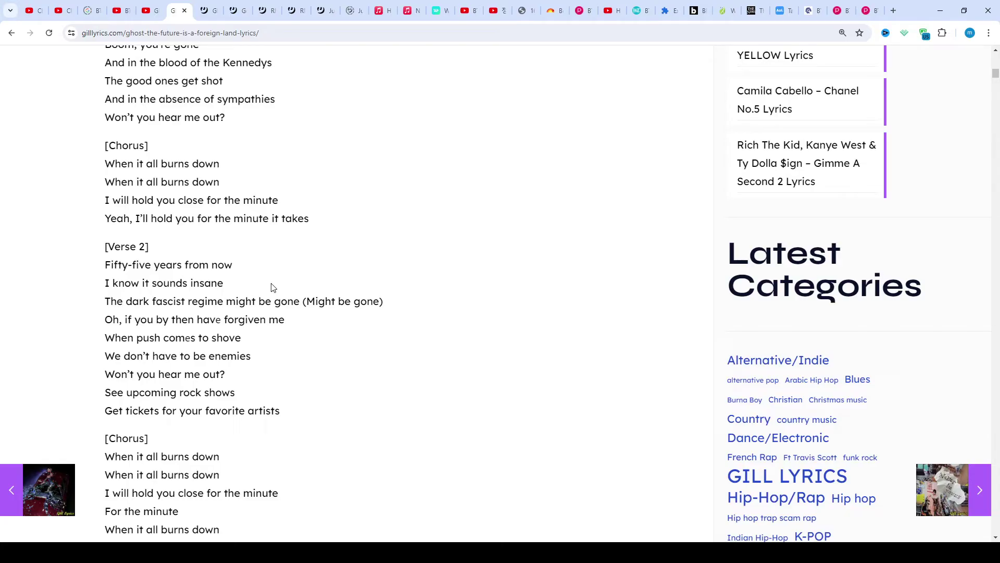
scroll(271, 287, "down", 1)
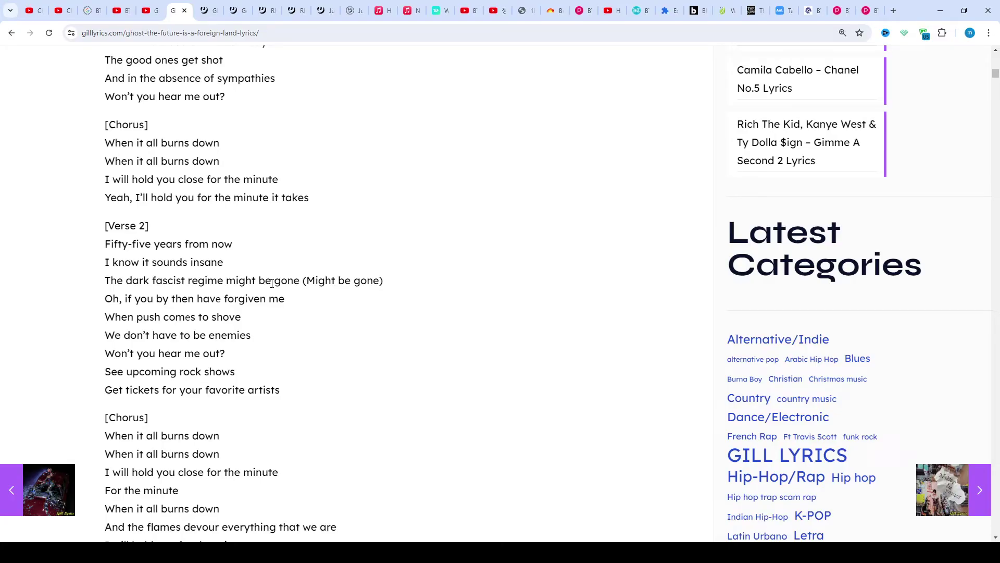
scroll(271, 284, "down", 1)
scroll(271, 283, "down", 1)
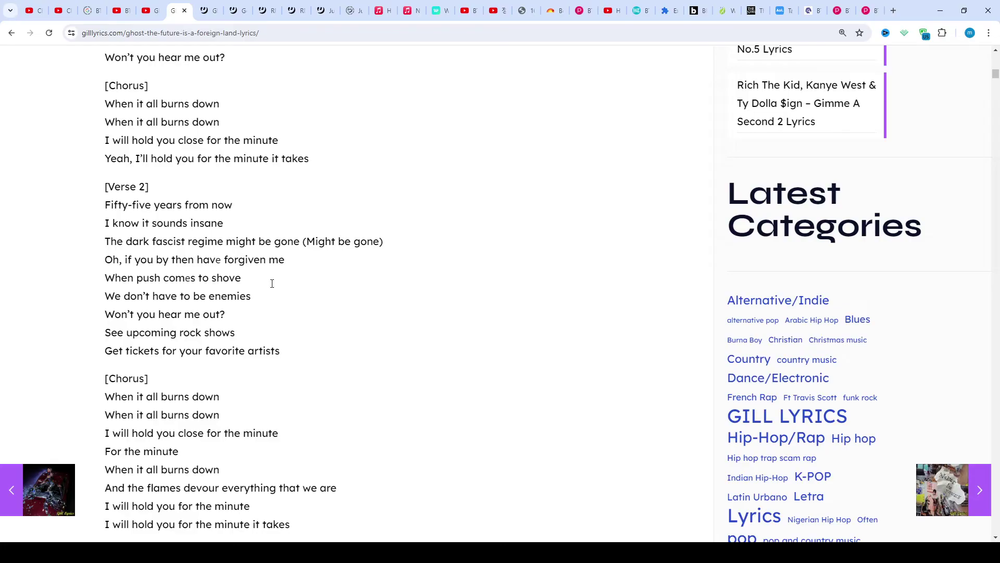
scroll(271, 285, "down", 1)
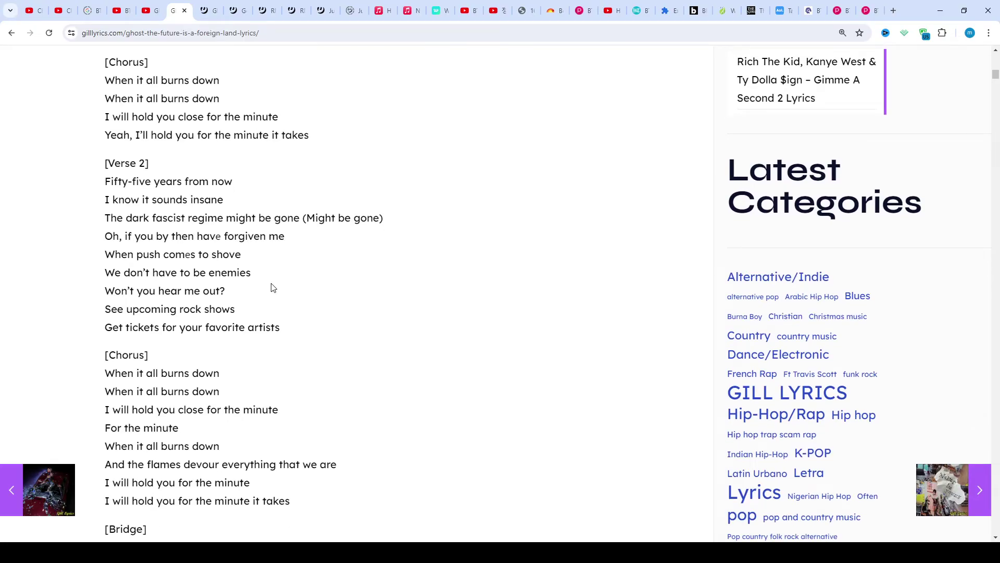
scroll(271, 288, "down", 1)
scroll(271, 286, "down", 1)
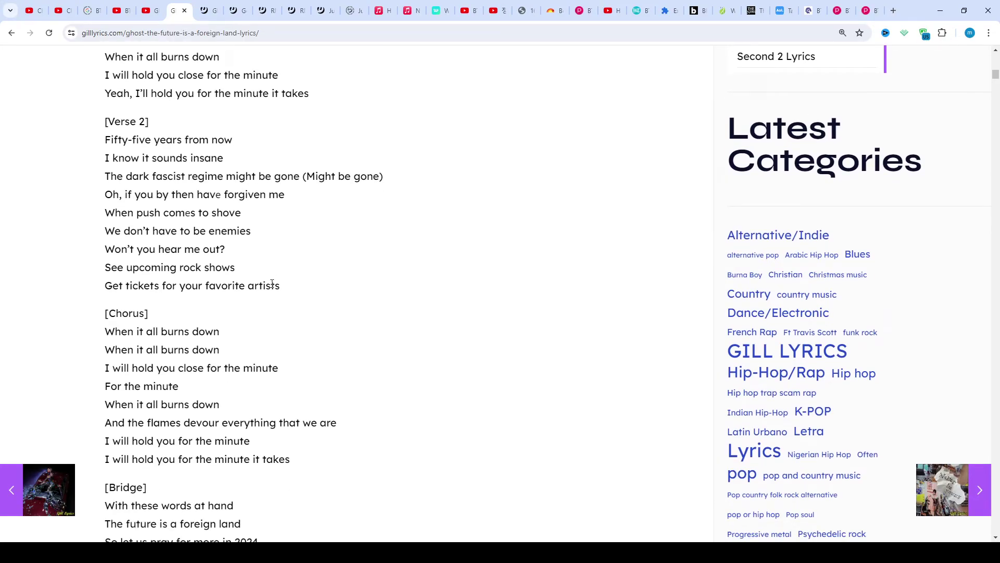
scroll(271, 283, "down", 1)
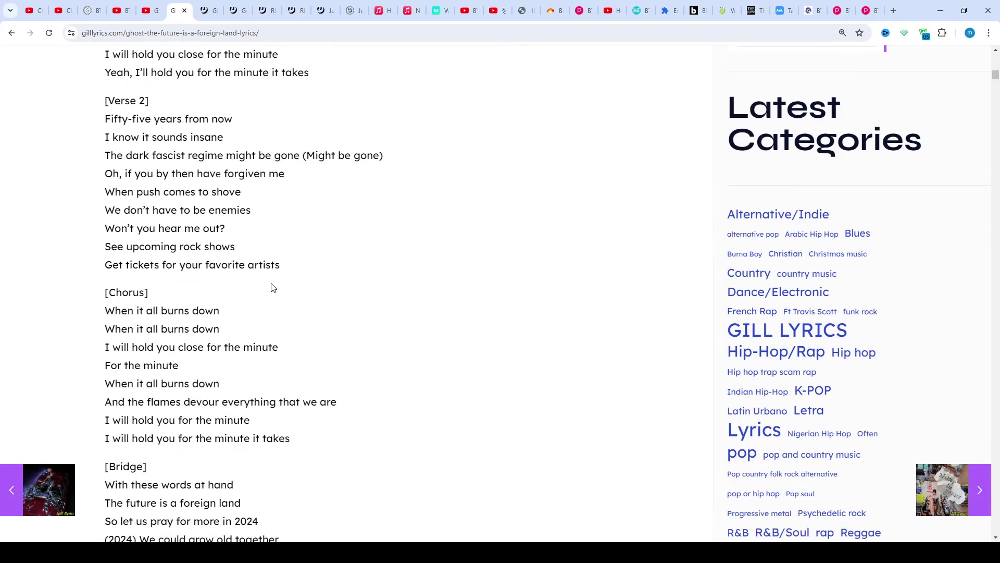
scroll(272, 288, "down", 1)
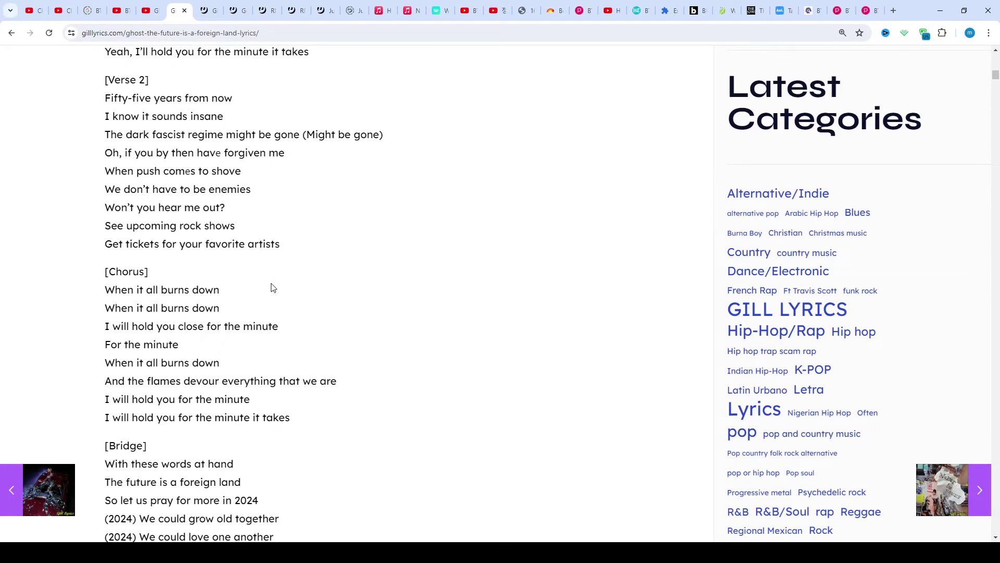
scroll(271, 287, "down", 1)
scroll(272, 288, "down", 1)
scroll(272, 283, "down", 1)
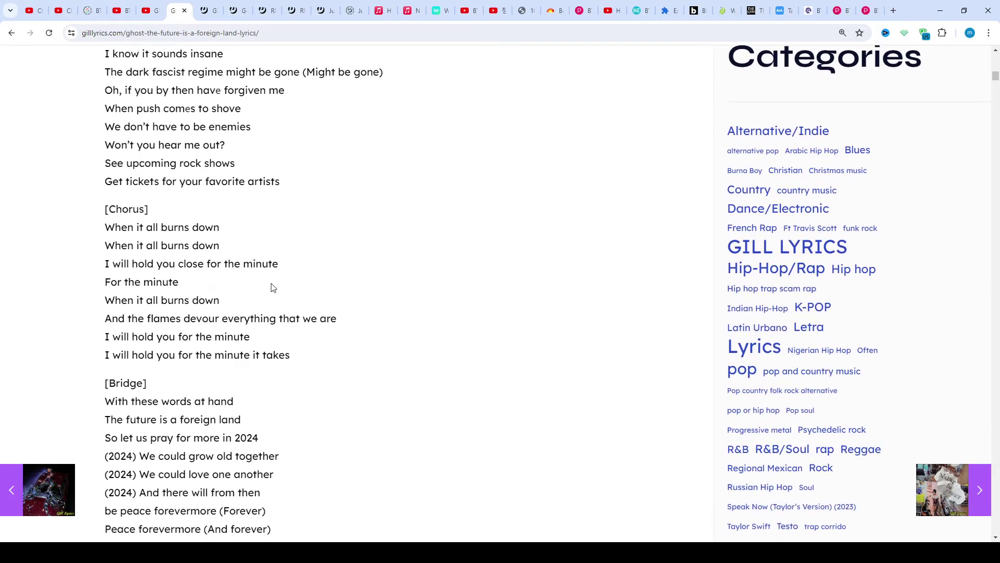
scroll(271, 283, "down", 1)
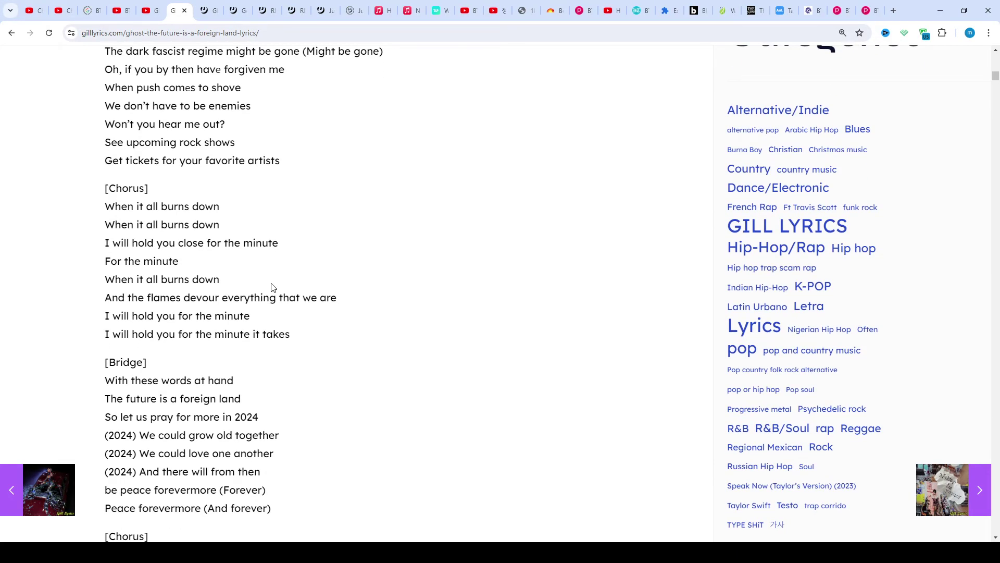
scroll(272, 288, "down", 1)
scroll(271, 288, "down", 1)
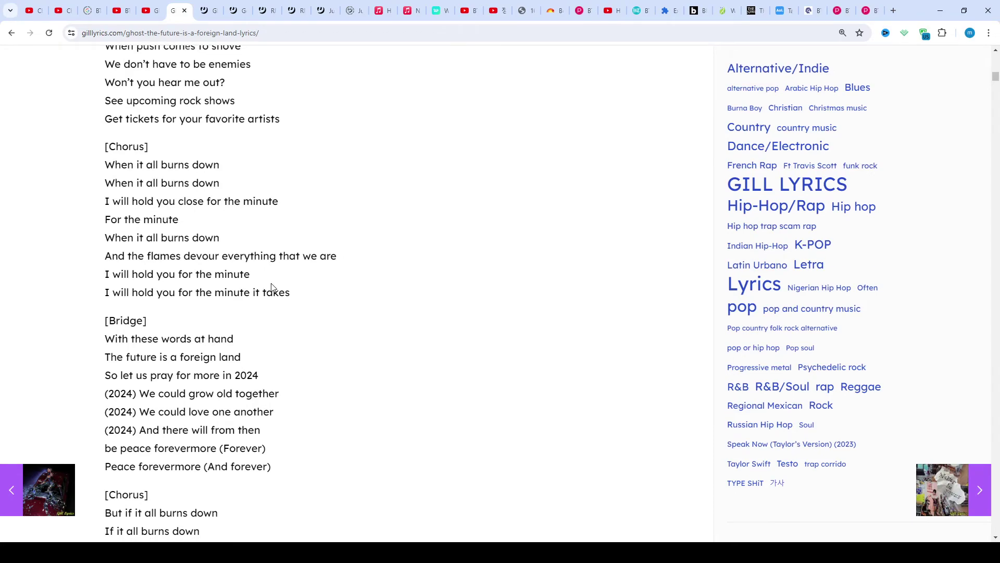
scroll(271, 286, "down", 1)
scroll(271, 287, "down", 1)
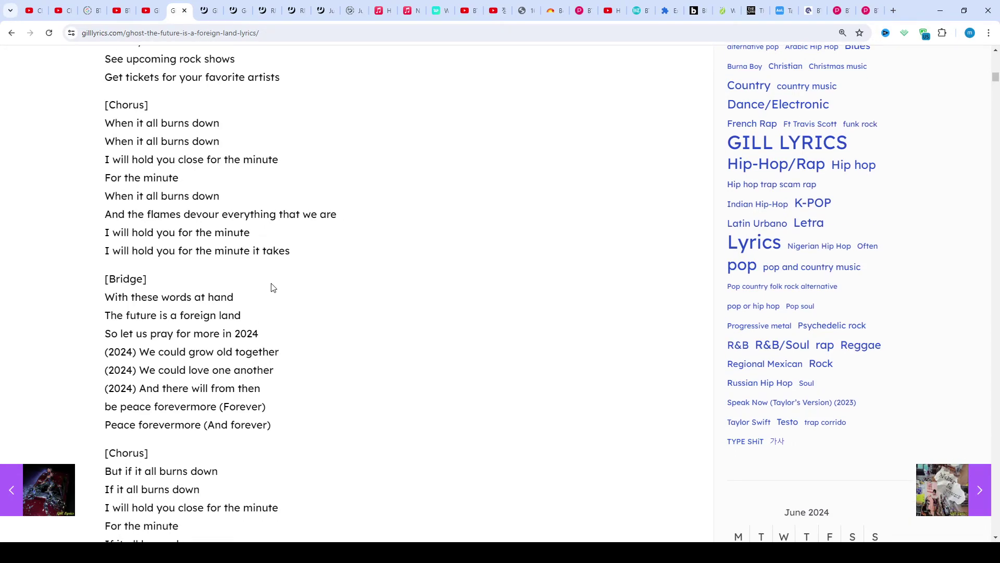
scroll(271, 289, "down", 1)
scroll(271, 288, "down", 1)
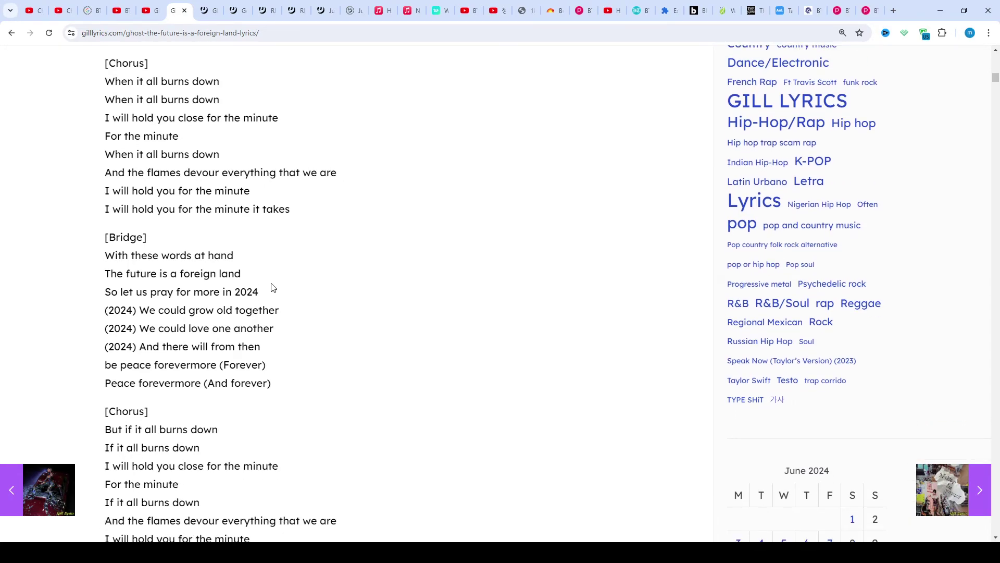
scroll(272, 288, "down", 1)
scroll(271, 286, "down", 1)
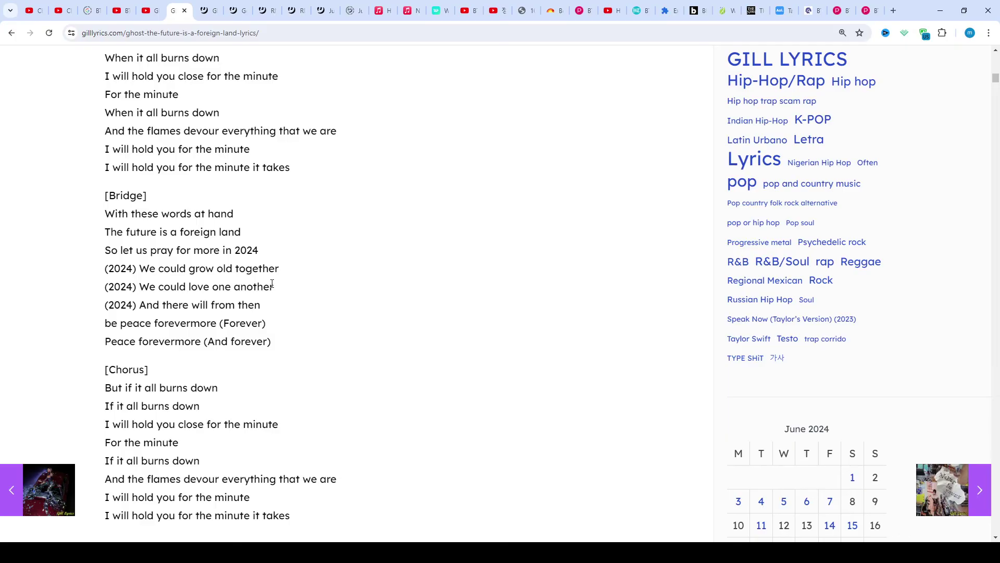
scroll(271, 286, "down", 1)
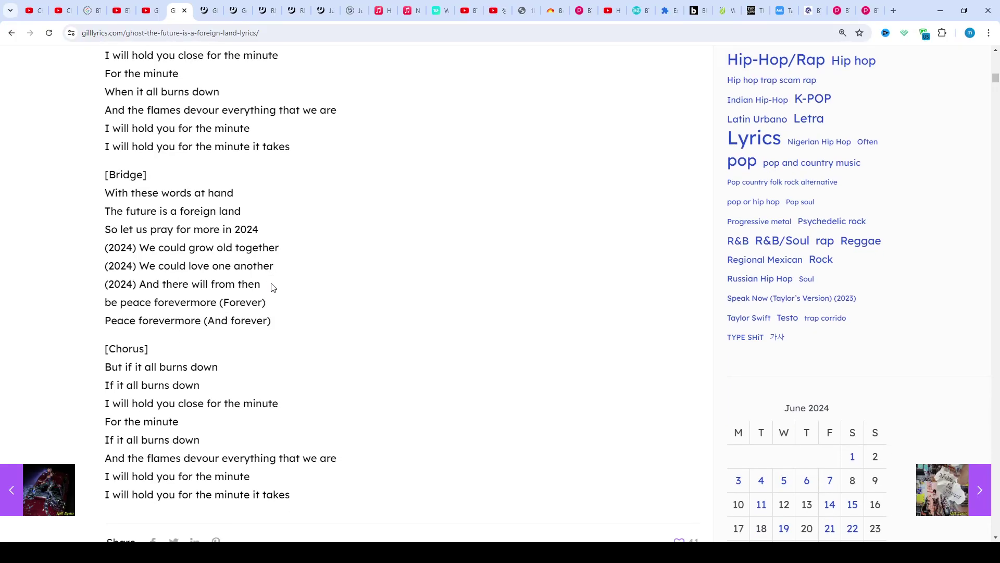
scroll(271, 286, "down", 1)
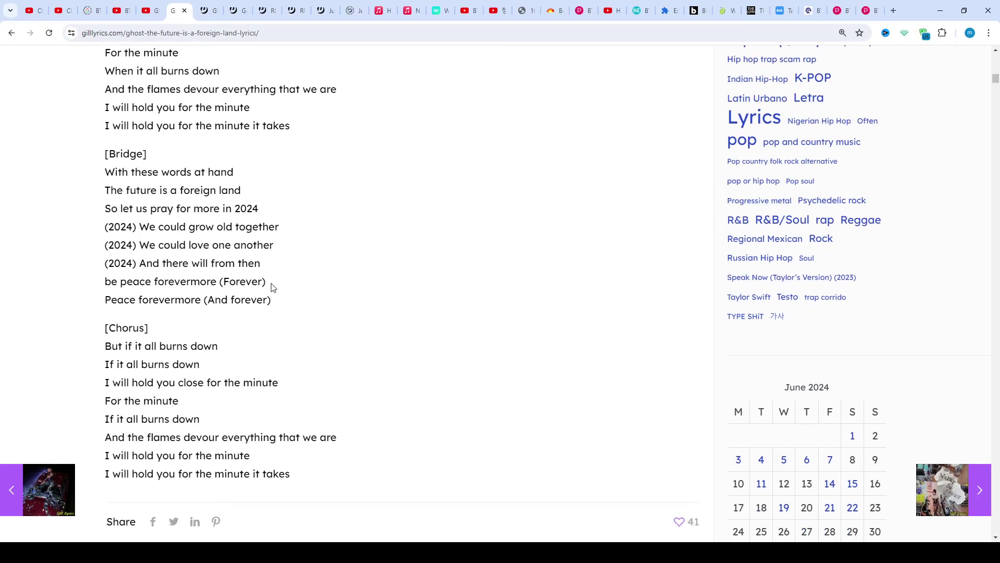
scroll(271, 286, "up", 1)
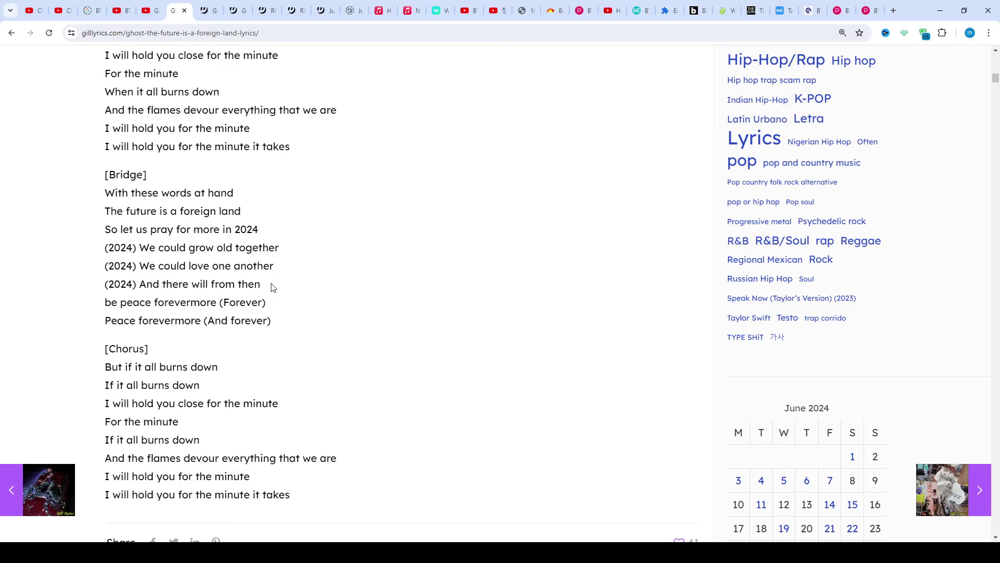
scroll(272, 286, "up", 1)
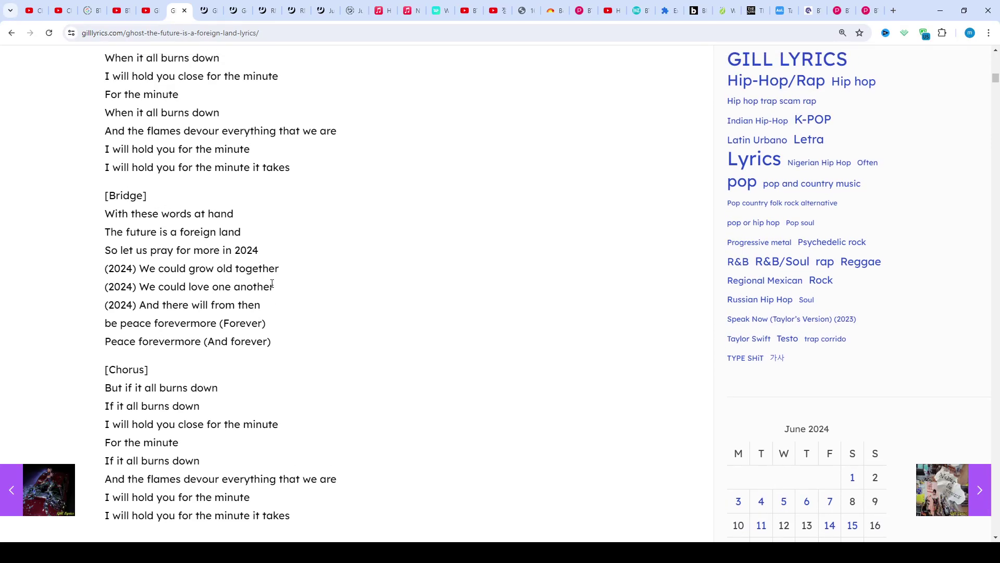